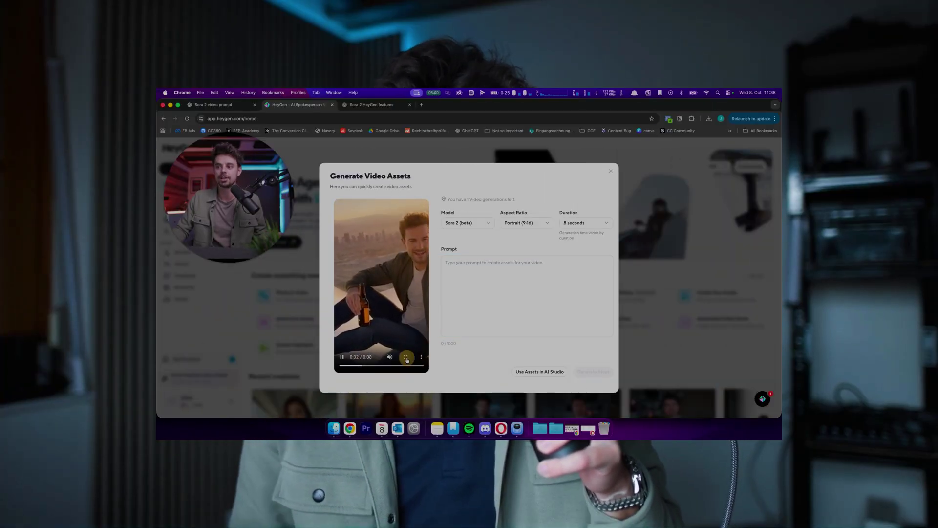
Watch the sample clip full screen, then close the video assets dialog
left_click(406, 357)
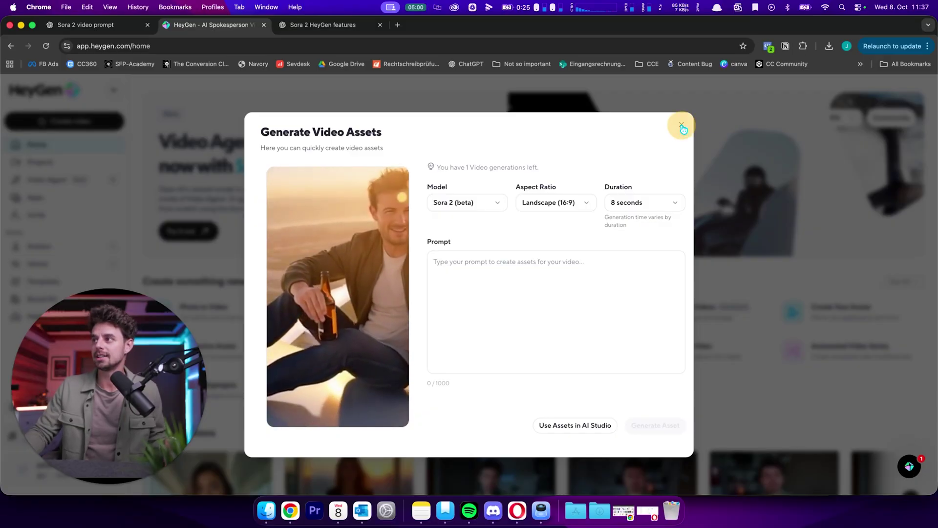
left_click(682, 126)
scroll(201, 193, "down", 3)
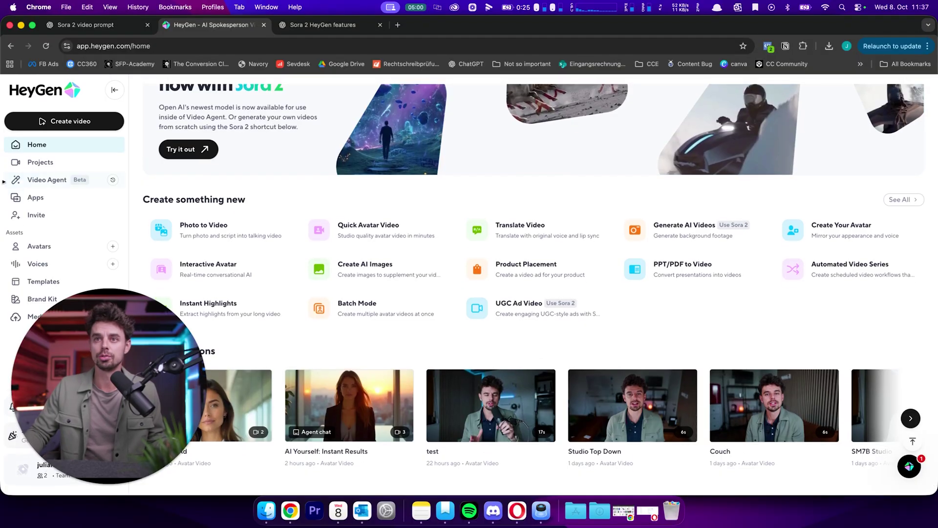
Browse through All avatar looks on the Avatars page
left_click(41, 245)
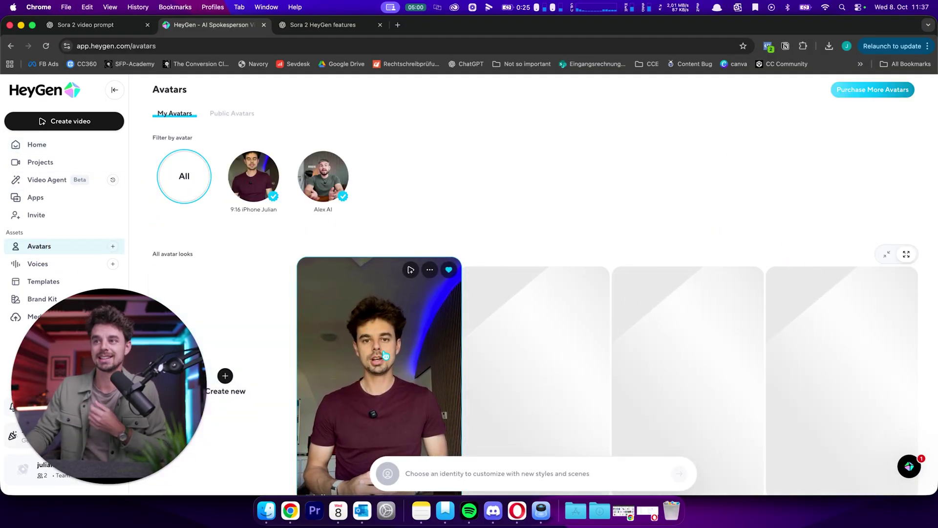
scroll(388, 355, "down", 2)
scroll(388, 355, "down", 2)
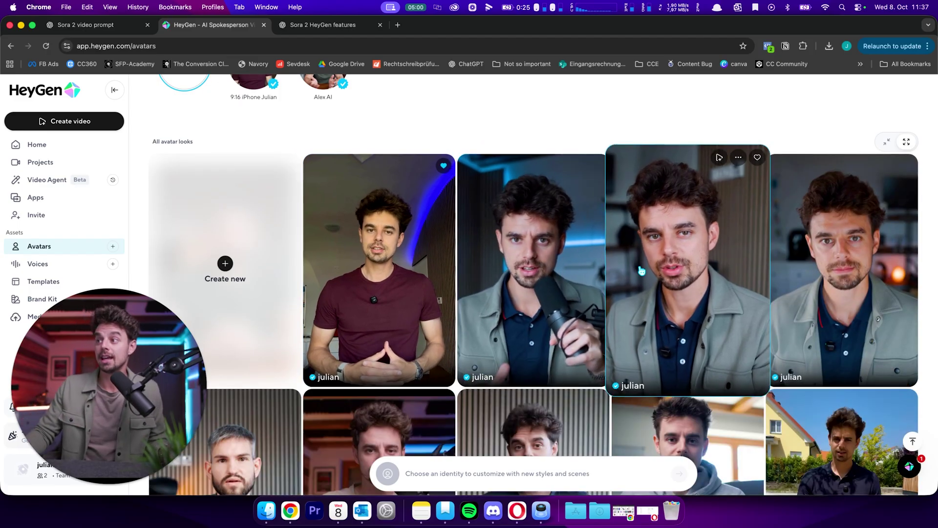
scroll(855, 277, "down", 5)
scroll(855, 276, "down", 1)
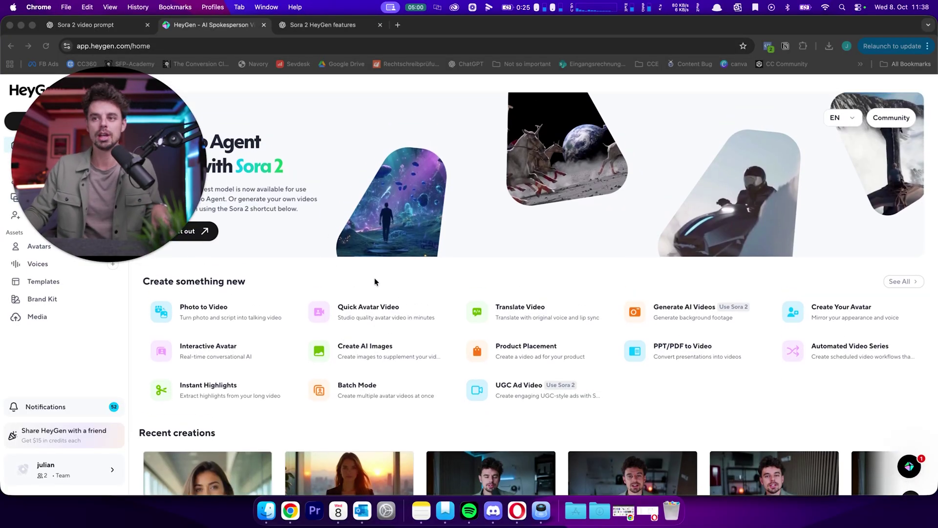
Open the Sora 2 Generate AI Videos tool and preview its sample clip full screen
left_click(467, 427)
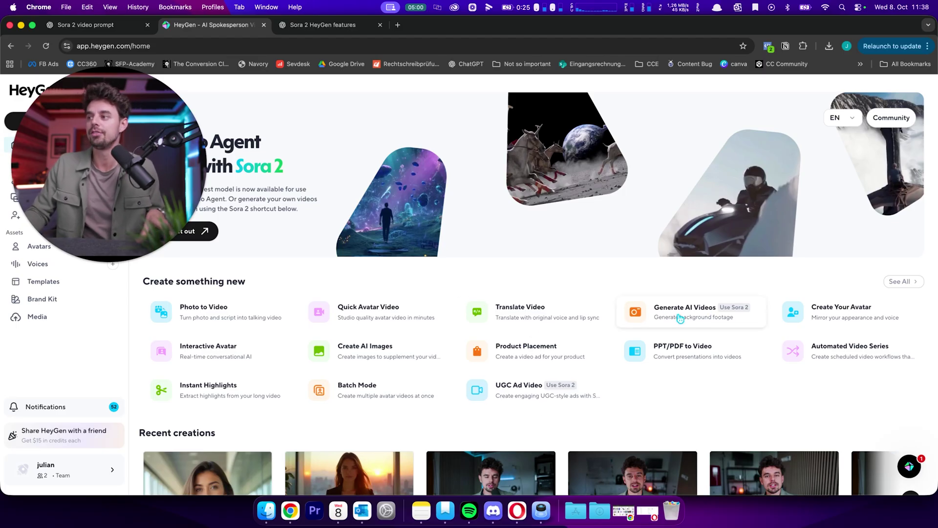
left_click(706, 317)
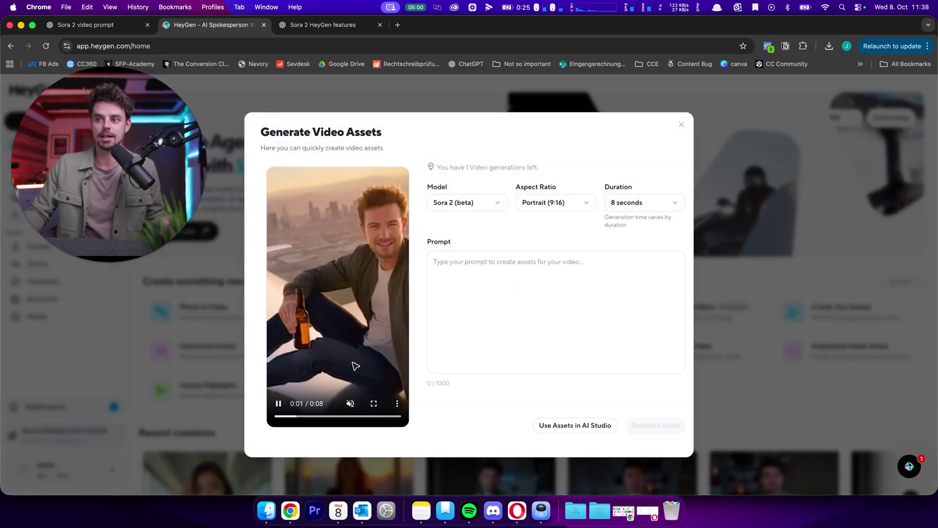
left_click(374, 403)
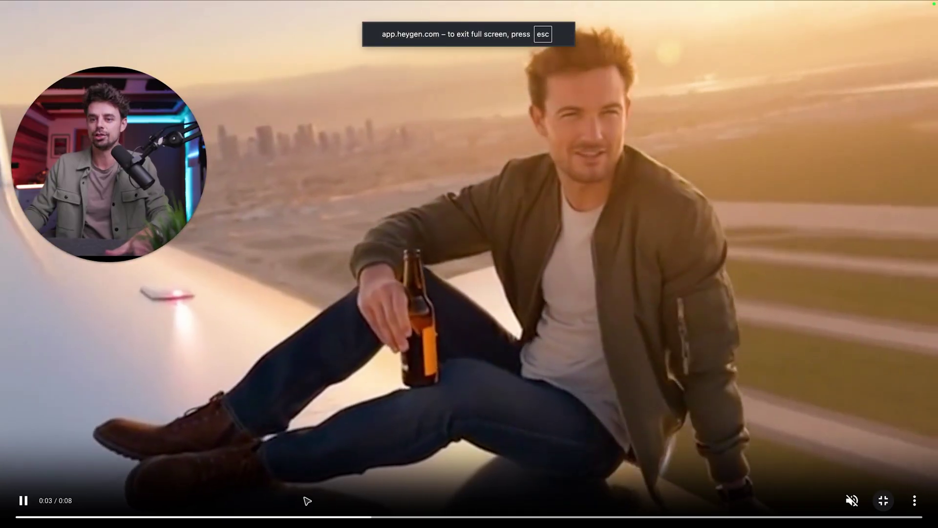
key("space")
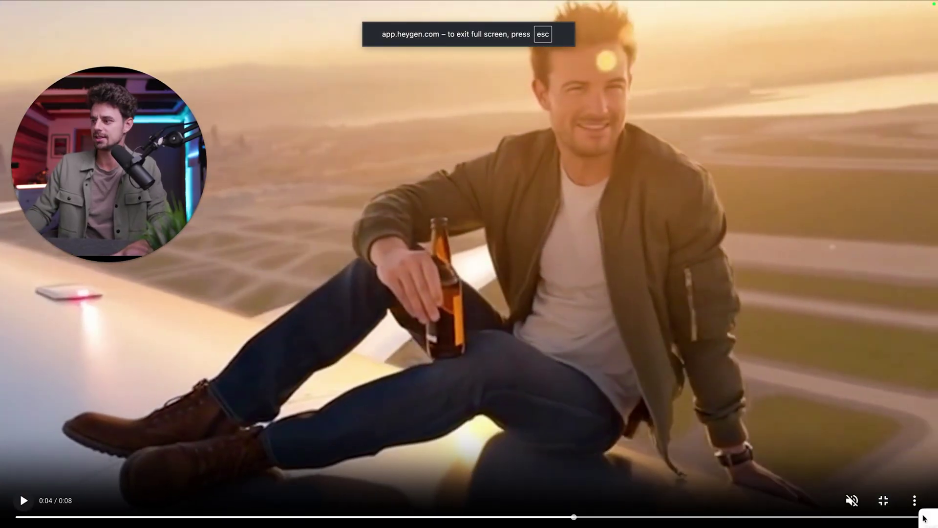
key("Escape")
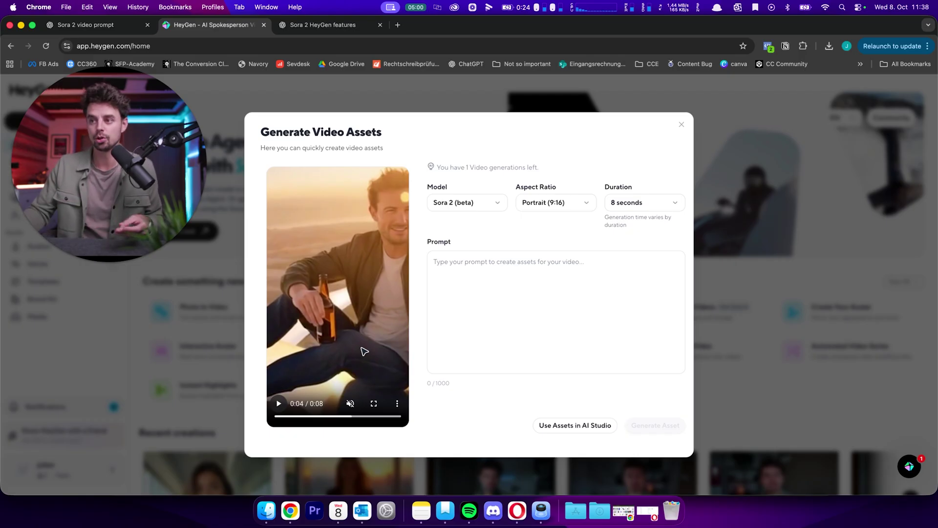
Paste the cinematic prompt of a man atop a Boeing 747 leaving LAX at golden hour
left_click_drag(319, 422, 263, 420)
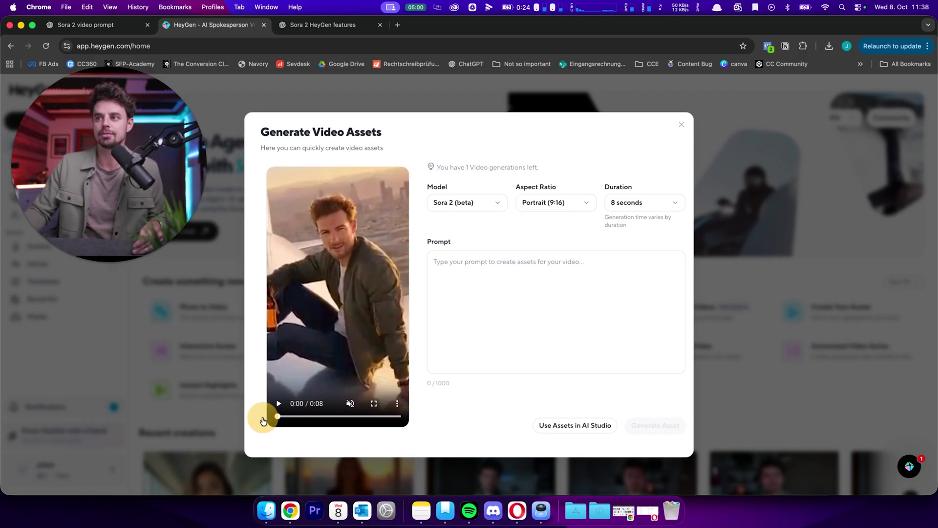
type("A realistic, cinematic scene of a relaxed man in his 30s casually sitting on top of a Boeing 747 airplane as it takes off from LAX during golden hour. The jet engines roar beneath him as the city and runway blur below. He holds a beer bottle in one hand, smiling confidently at the camera. With wind blowing through his hair, he looks directly into the lens and says: \"Not as hard as it looks… took me two minutes to create this. And guess what — you can do that too.\" Epic aerial perspective, cinematic lighting, realistic jet reflections, 4K ultra detail, slight handheld camera motion, soft sunset tones, natural lip sync, wide 16:9 format.")
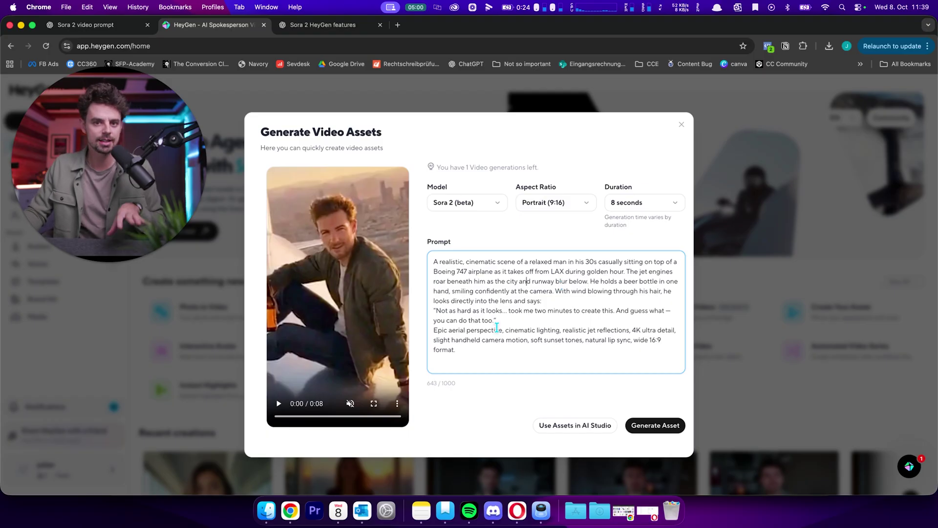
left_click_drag(494, 357, 421, 246)
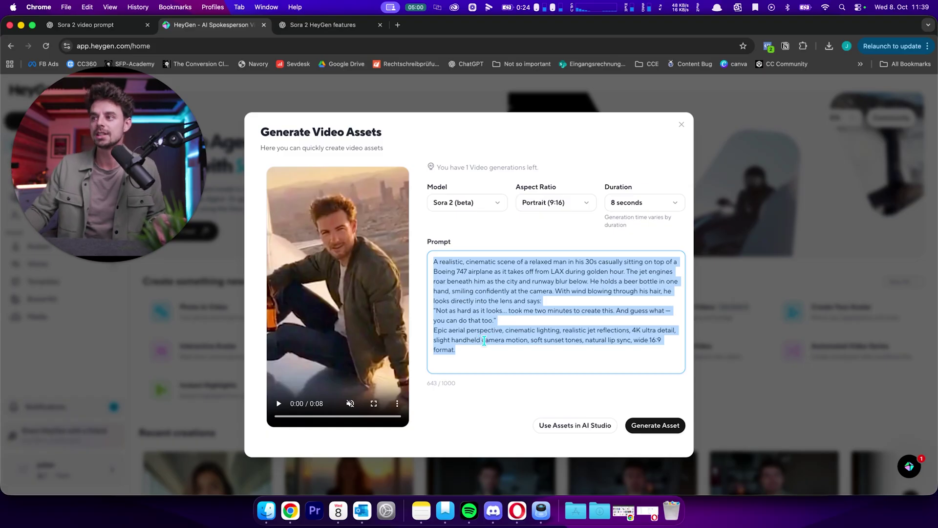
Unmute the Sora 2 sample clip and play it full screen
left_click(365, 405)
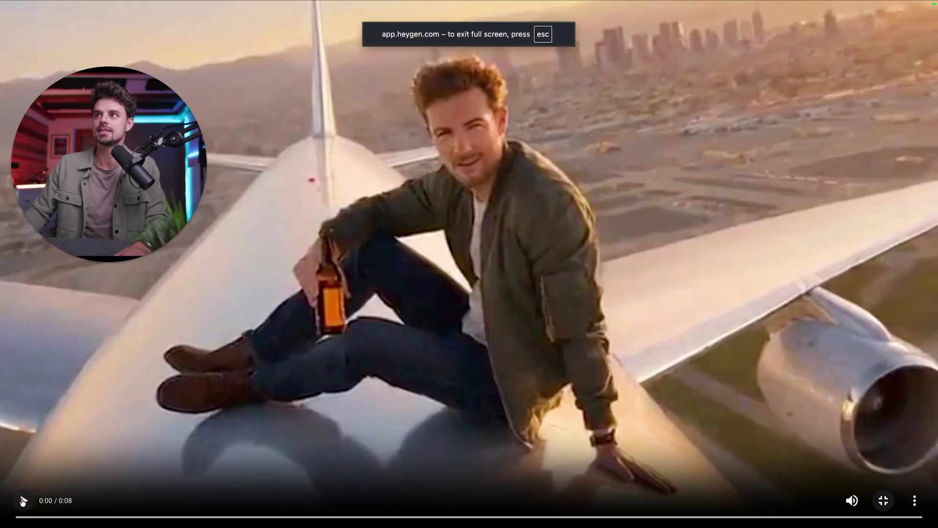
left_click(22, 501)
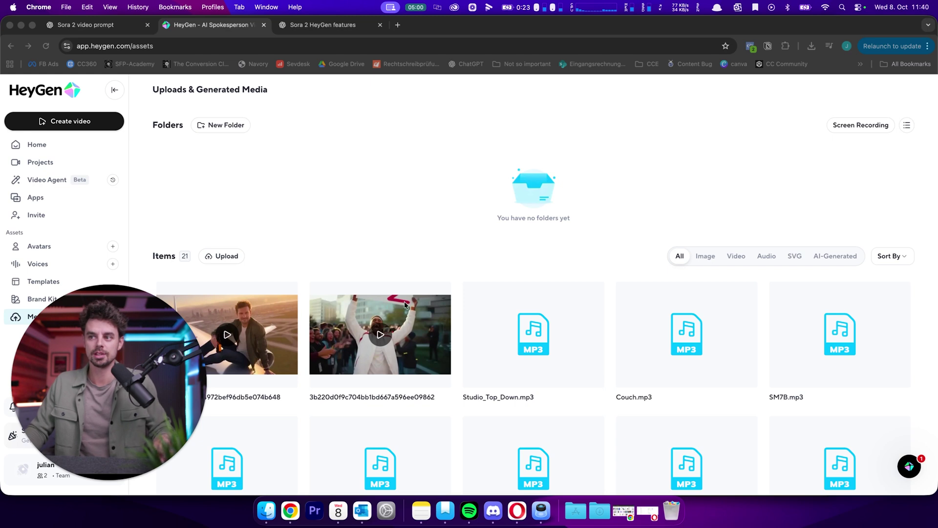
Open the 8-second crowd-scene clip's preview from Uploads & Generated Media
left_click(408, 362)
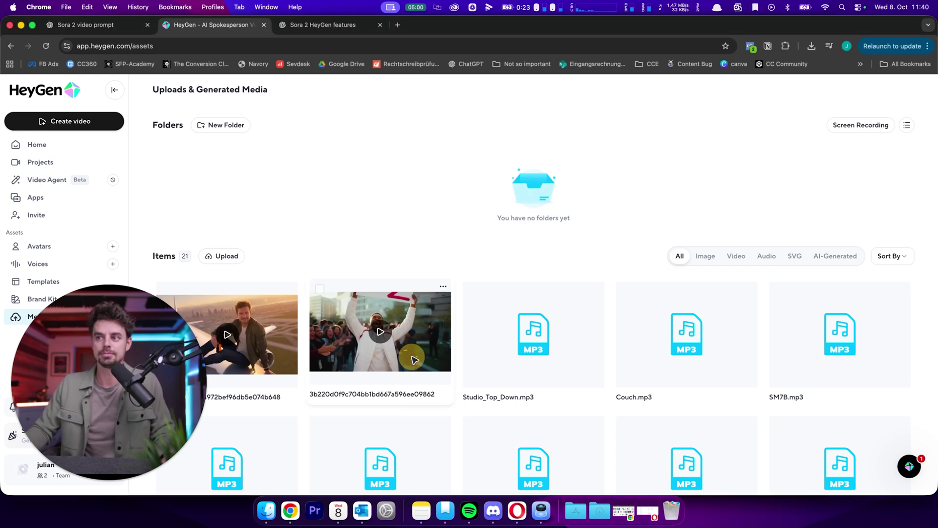
left_click(415, 360)
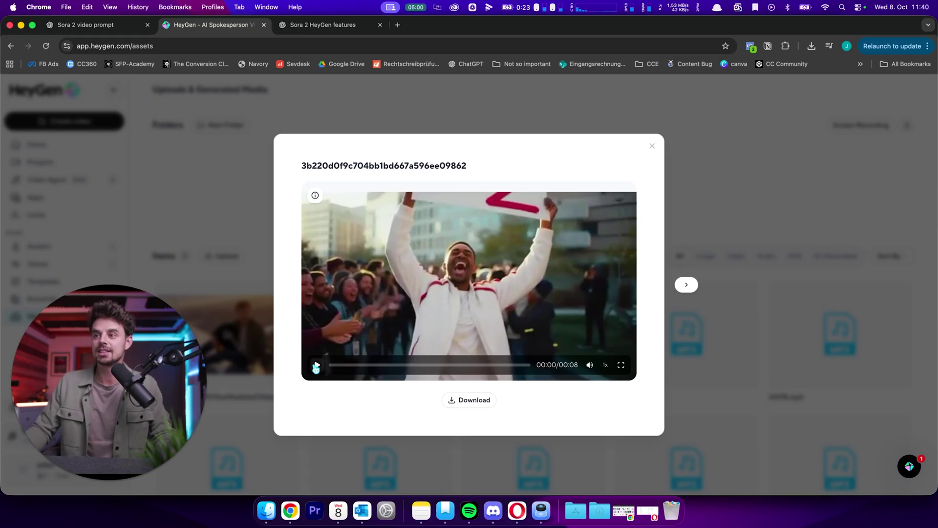
Play the SORA 2 sign crowd clip to near its end, then close the preview
left_click(317, 367)
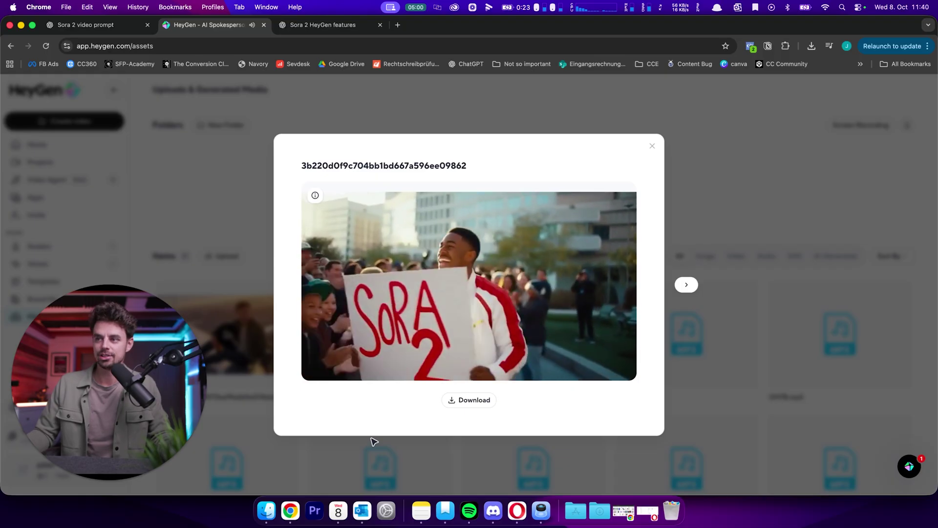
mouse_move(314, 373)
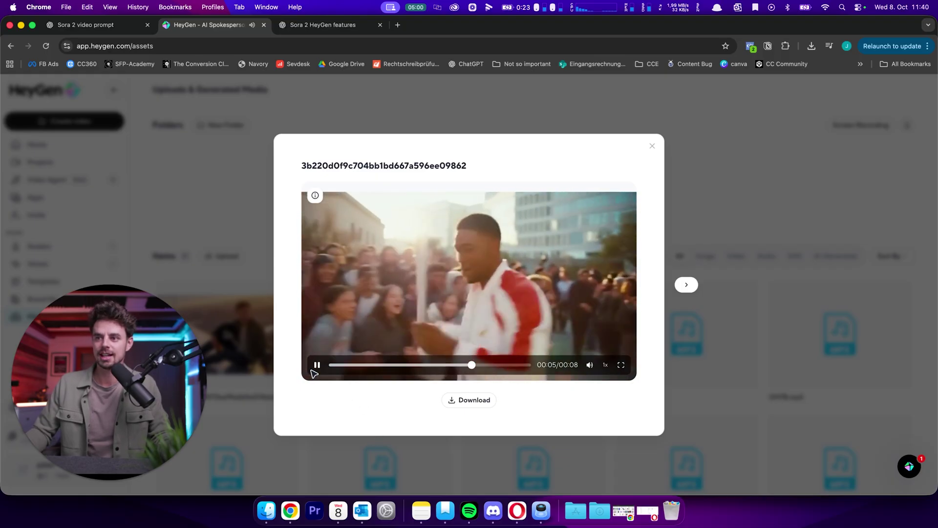
left_click(317, 365)
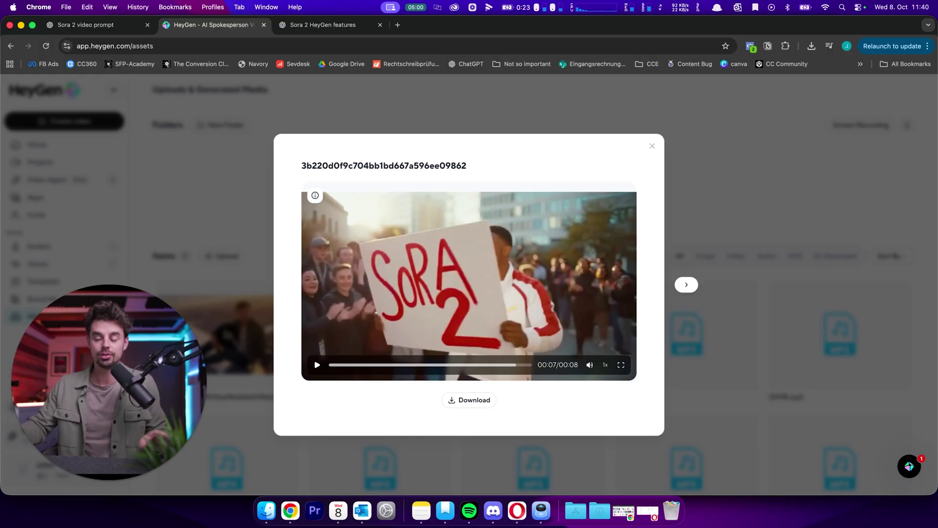
left_click(654, 155)
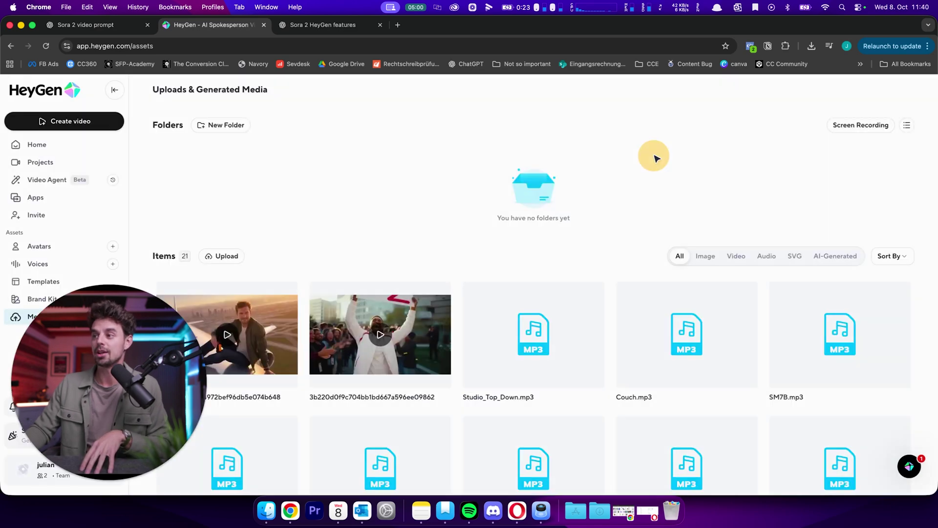
Return home and open the Sora 2 Generate AI Videos tool
left_click(34, 144)
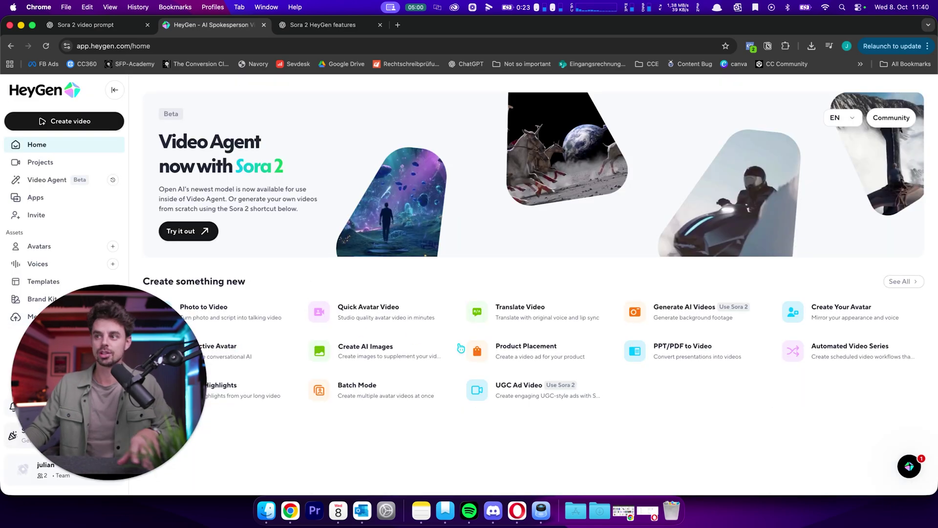
left_click(685, 313)
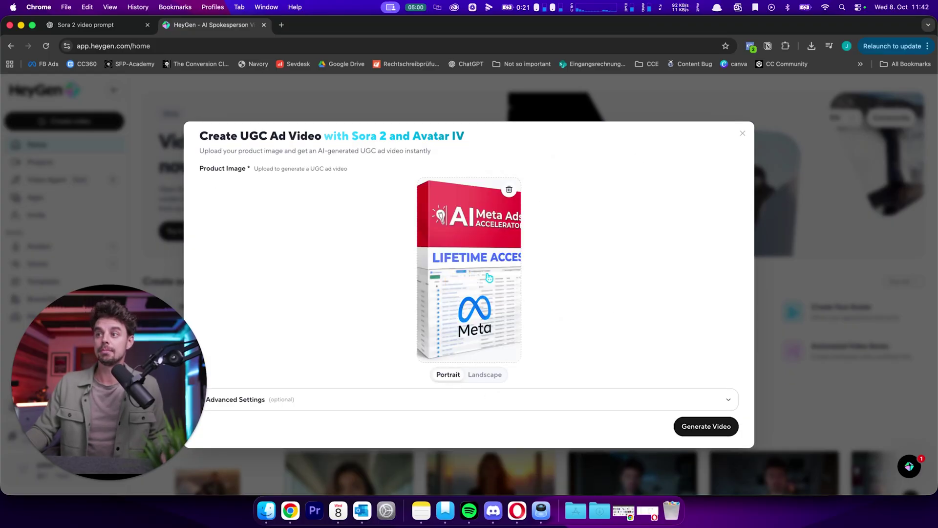
Try Landscape for the Meta product image, then switch back to Portrait
left_click(484, 375)
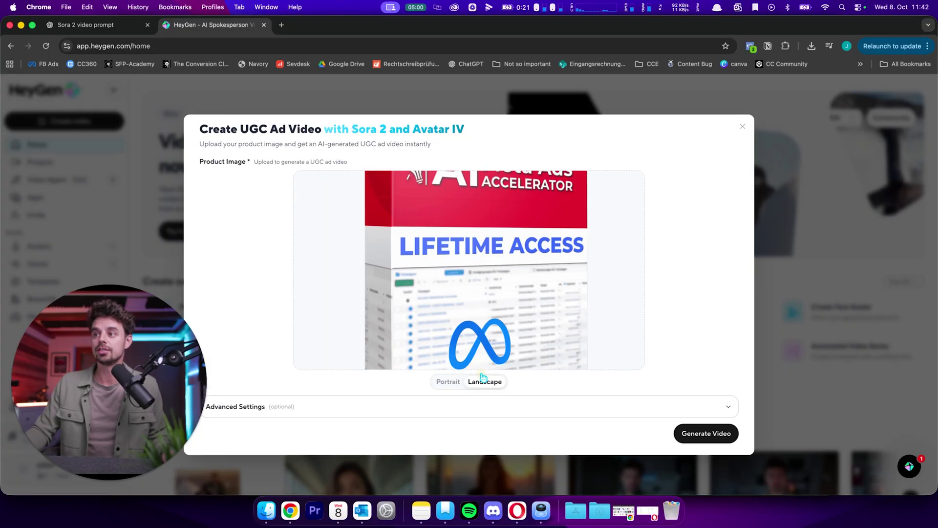
left_click(449, 381)
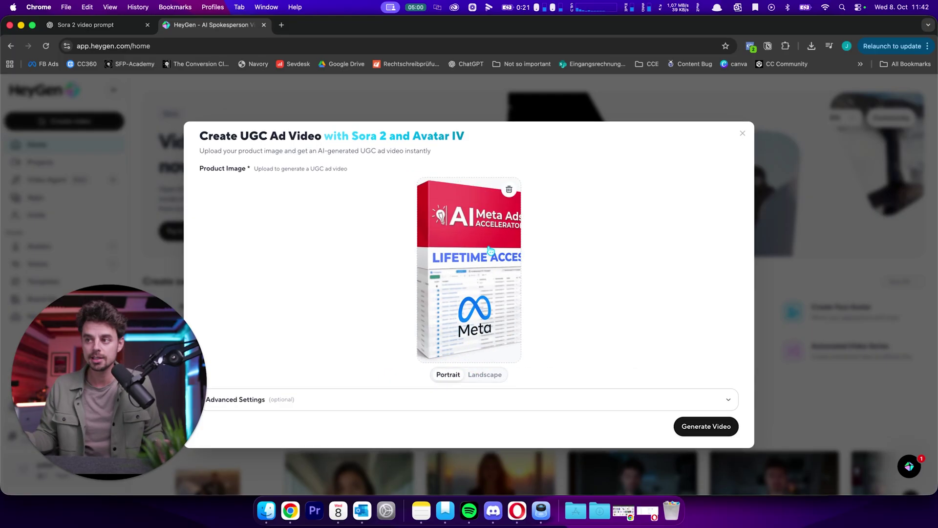
Expand Advanced Settings to view avatar photo, title, position, duration and scale fields
left_click(259, 398)
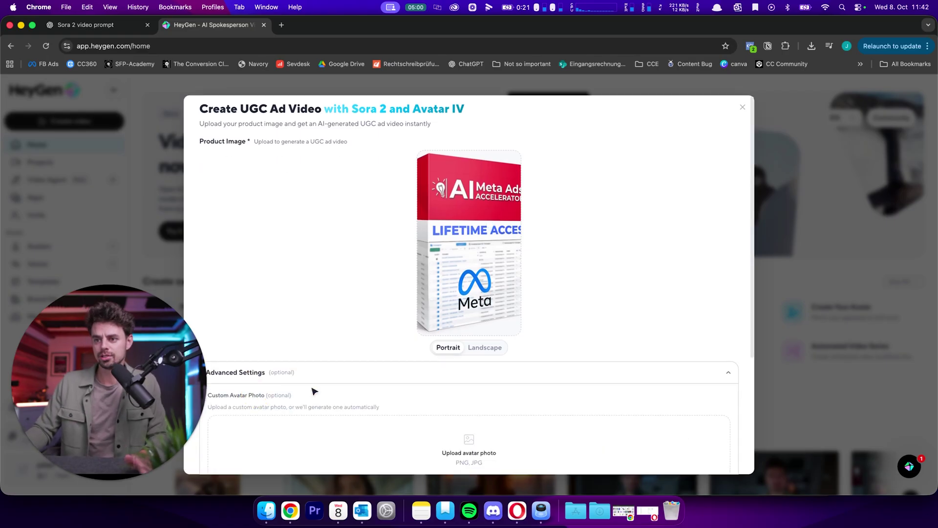
scroll(320, 372, "down", 4)
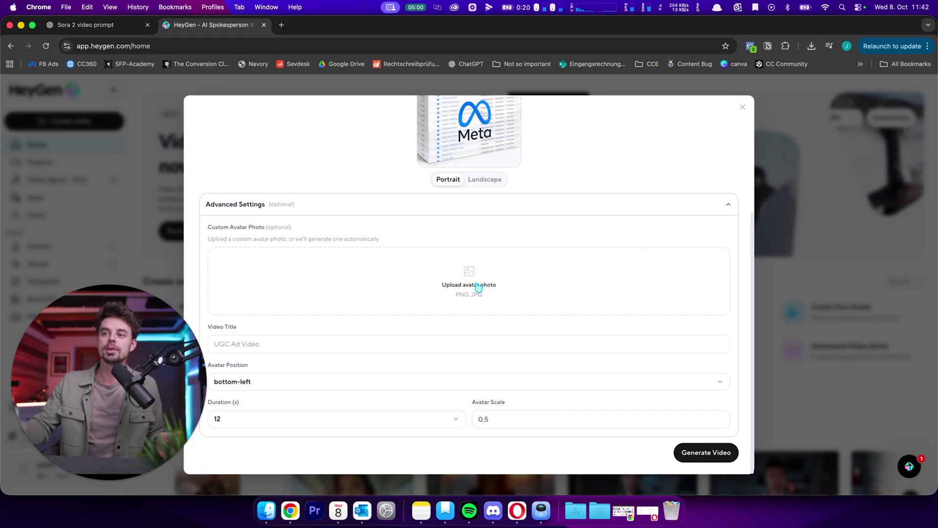
scroll(425, 327, "up", 4)
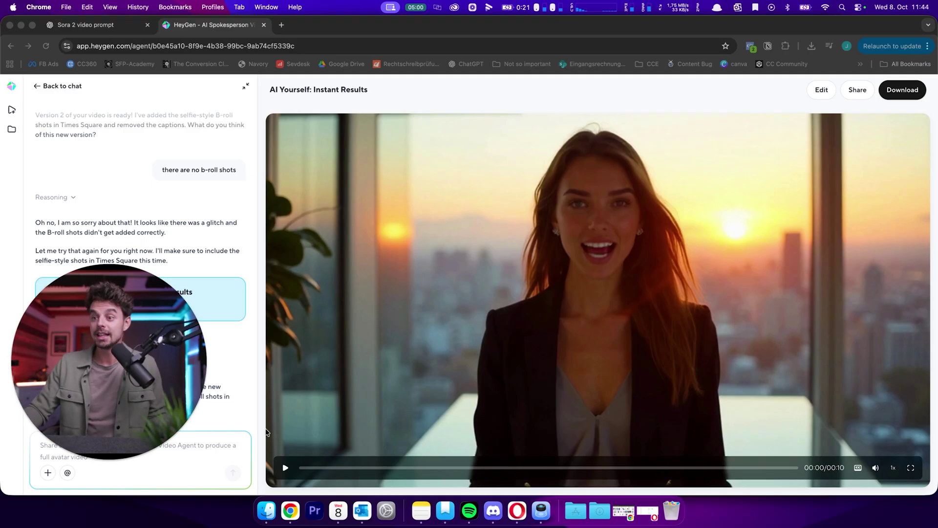
Play and pause the AI Yourself: Instant Results video, then open its download options
left_click(285, 470)
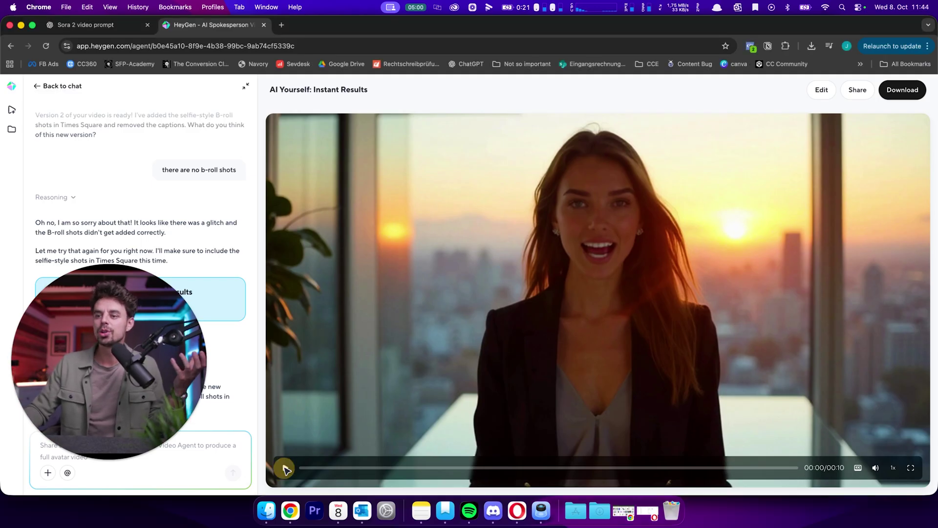
left_click(286, 470)
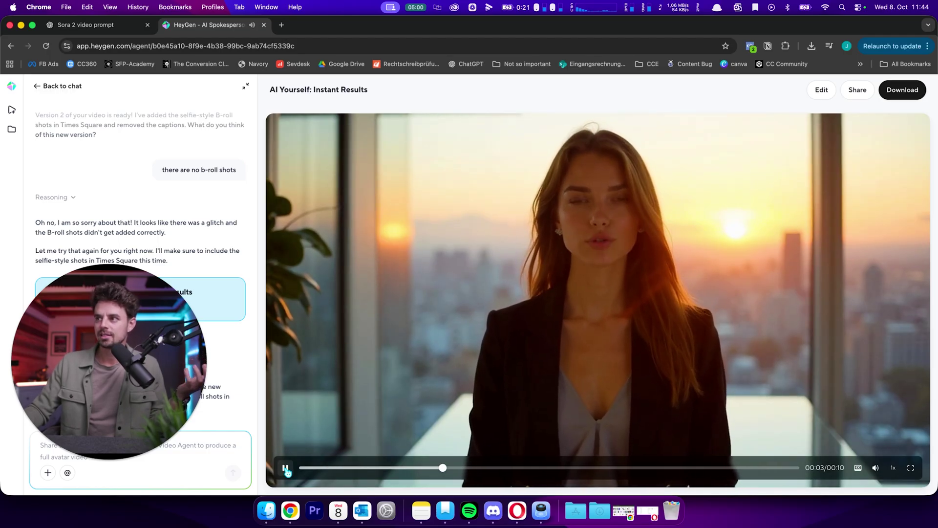
left_click(287, 469)
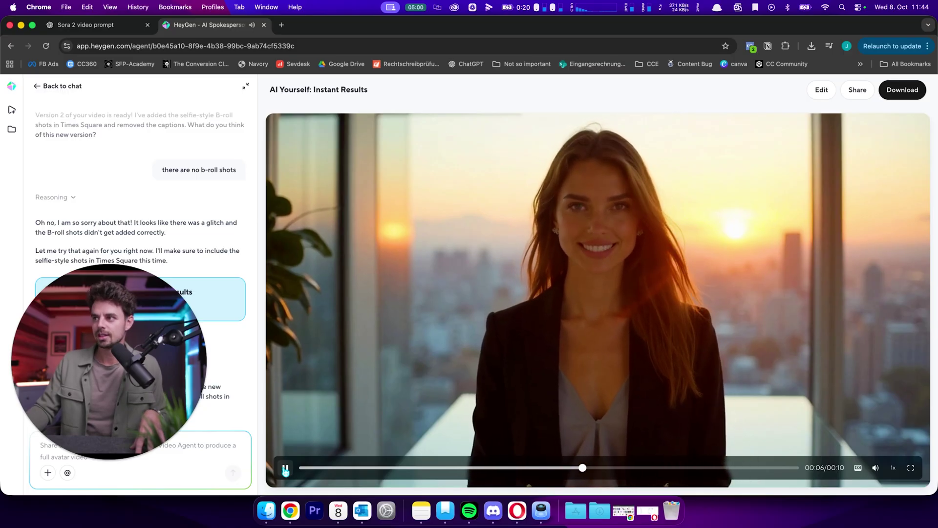
left_click(285, 470)
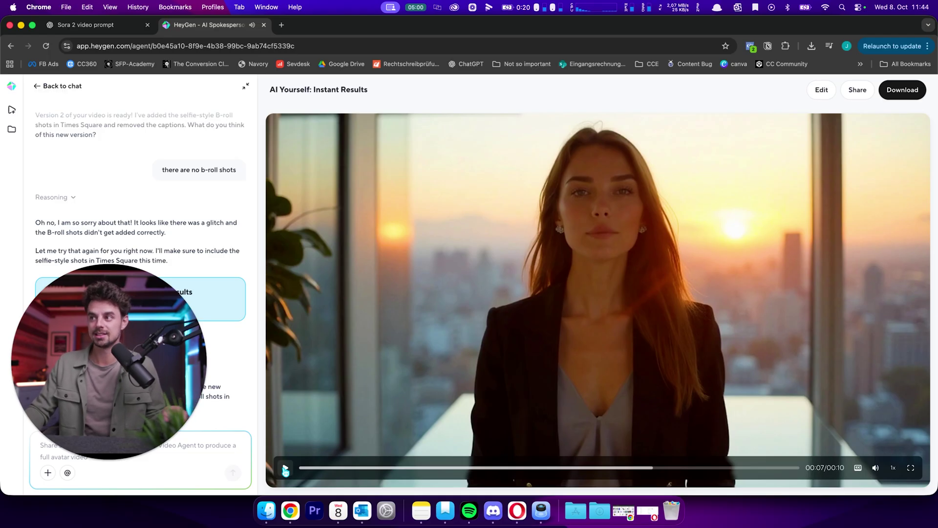
left_click(286, 470)
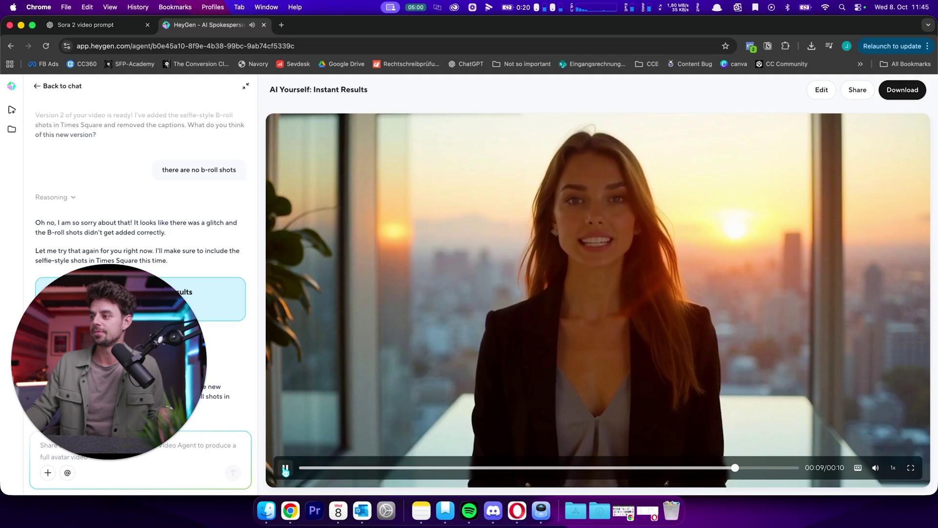
left_click(894, 128)
left_click(896, 90)
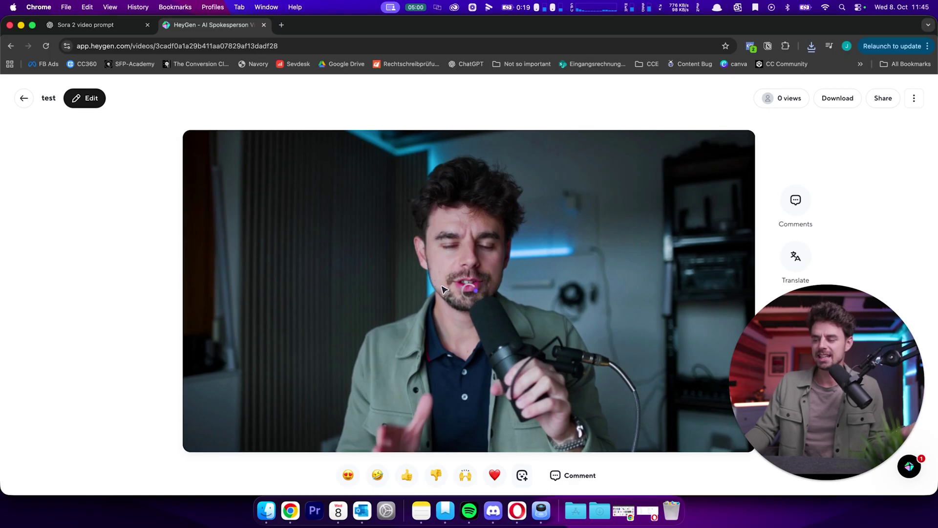
Play the 17-second avatar-clone video 'test' from the beginning
mouse_move(411, 314)
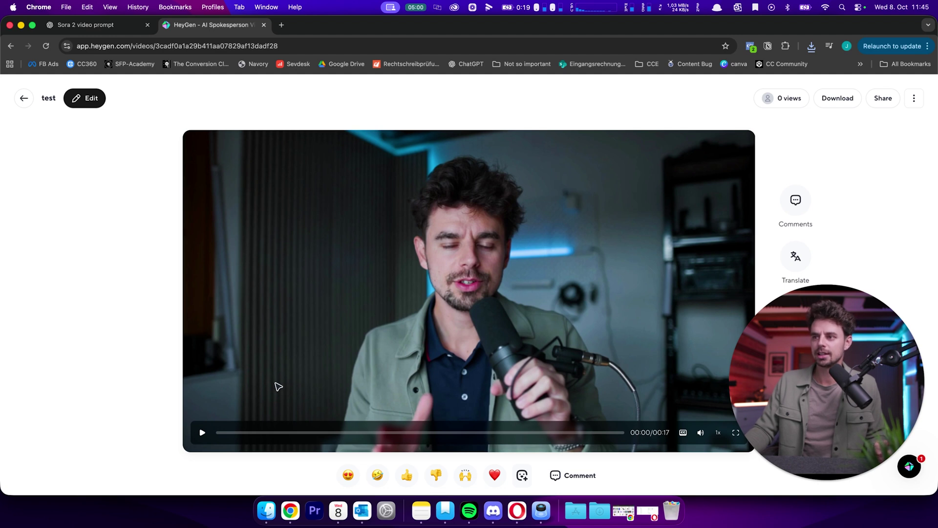
left_click(201, 434)
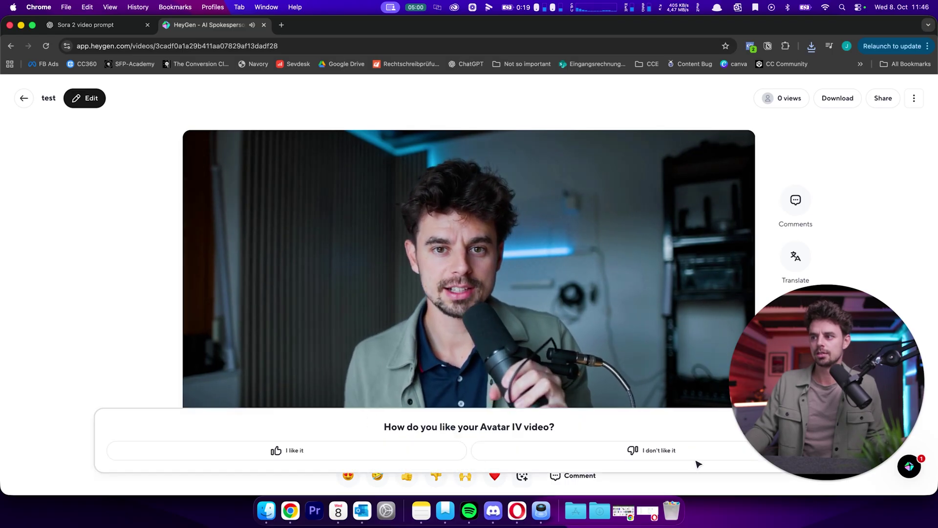
Rate the Avatar IV video 'I like it' and pause the 'test' clip at 00:13
left_click(417, 447)
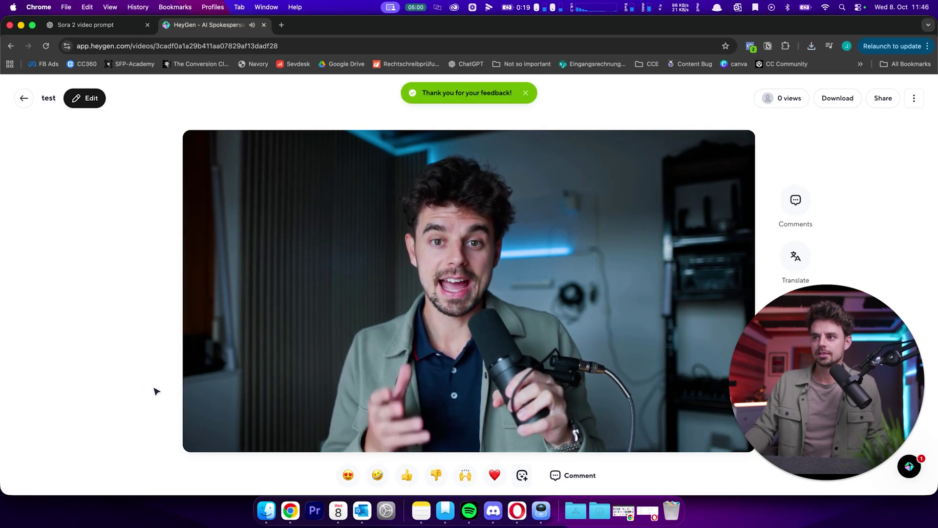
left_click(306, 423)
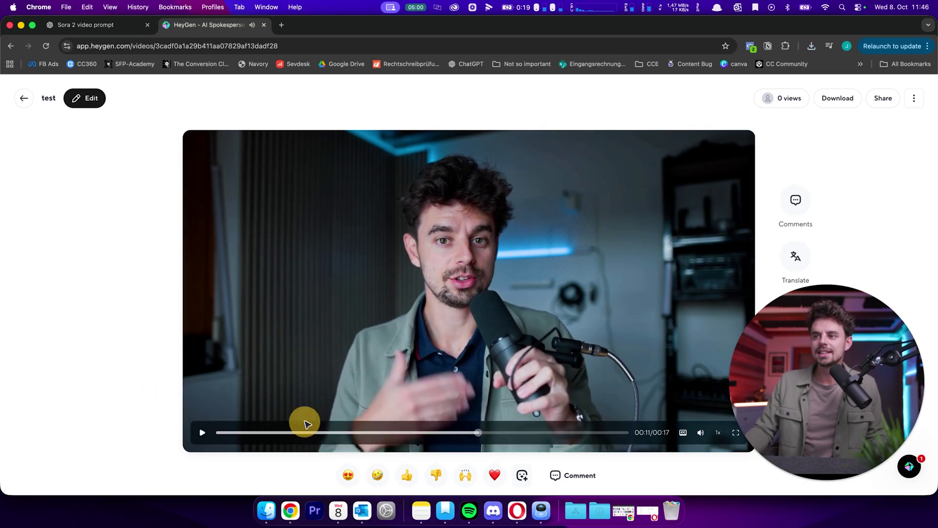
left_click(201, 433)
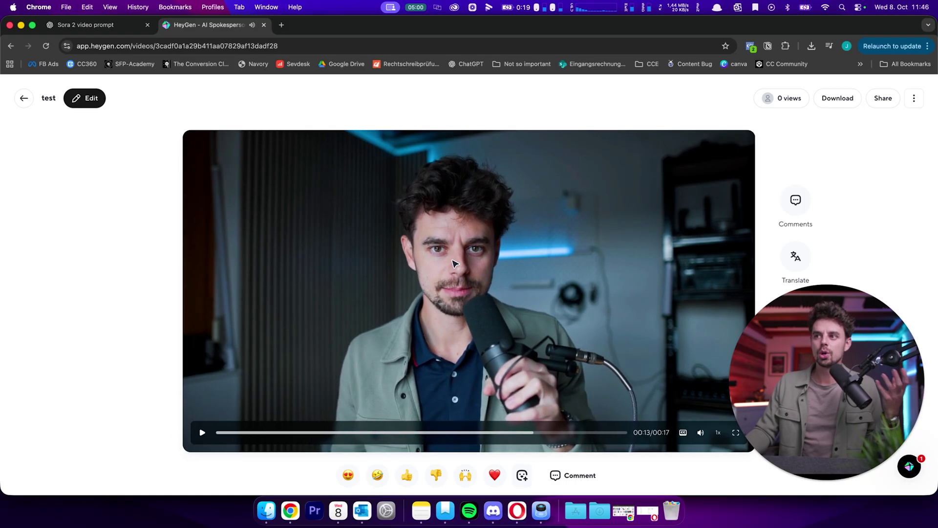